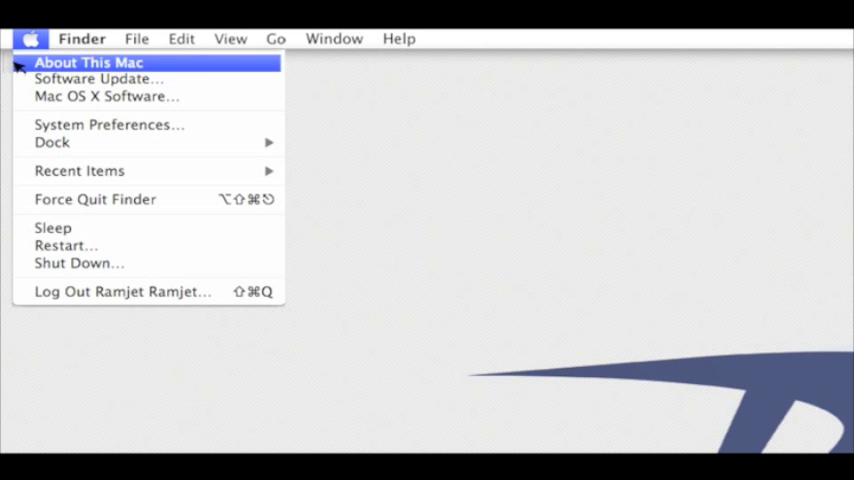
- Show About This Mac confirming 6 GB 667 MHz DDR2 SDRAM memory
left_click(18, 64)
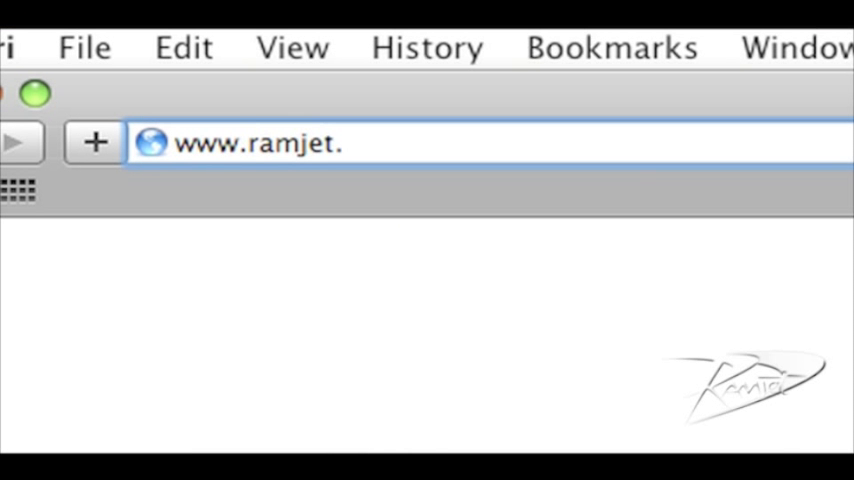
key("Return")
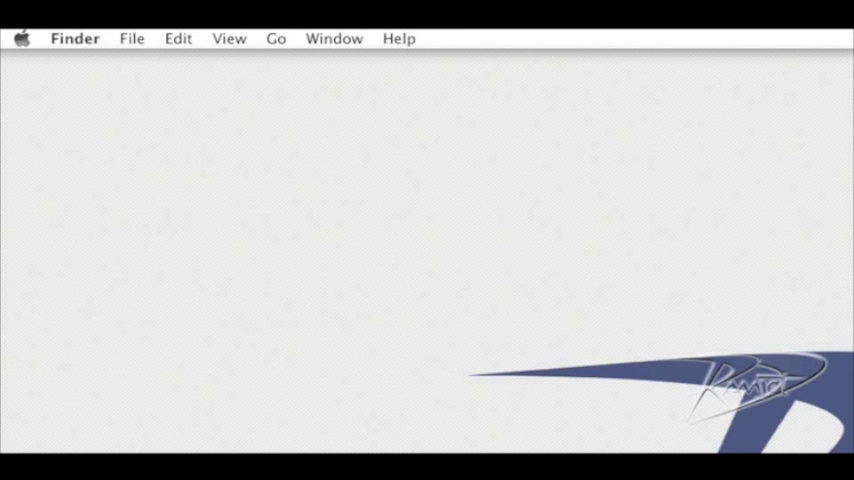
- Reopen About This Mac from the Apple menu to verify 6 GB 667 MHz DDR2 memory
left_click(22, 39)
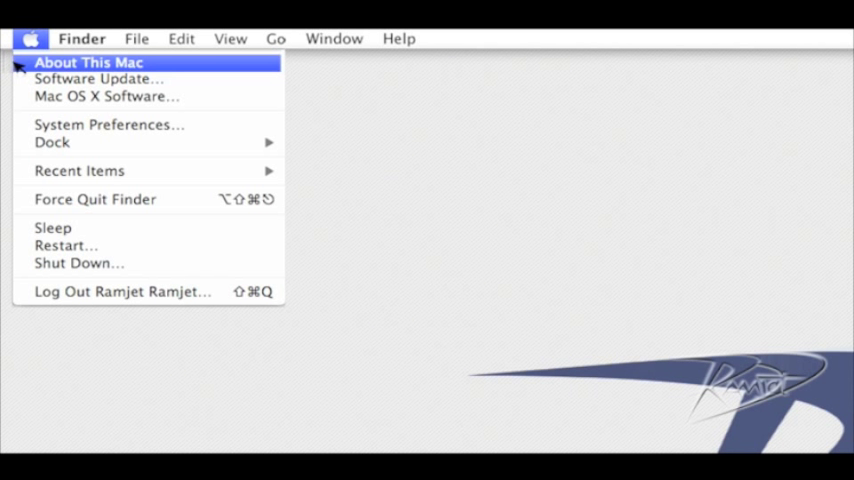
left_click(17, 64)
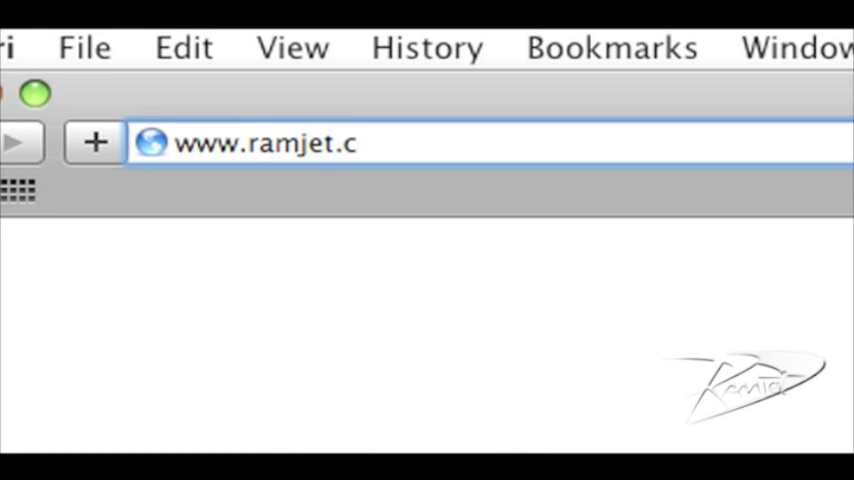
type("om")
key("Return")
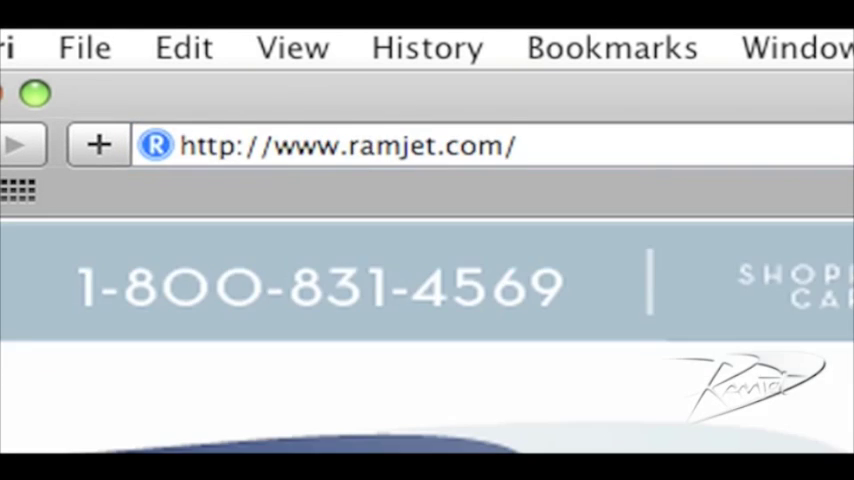